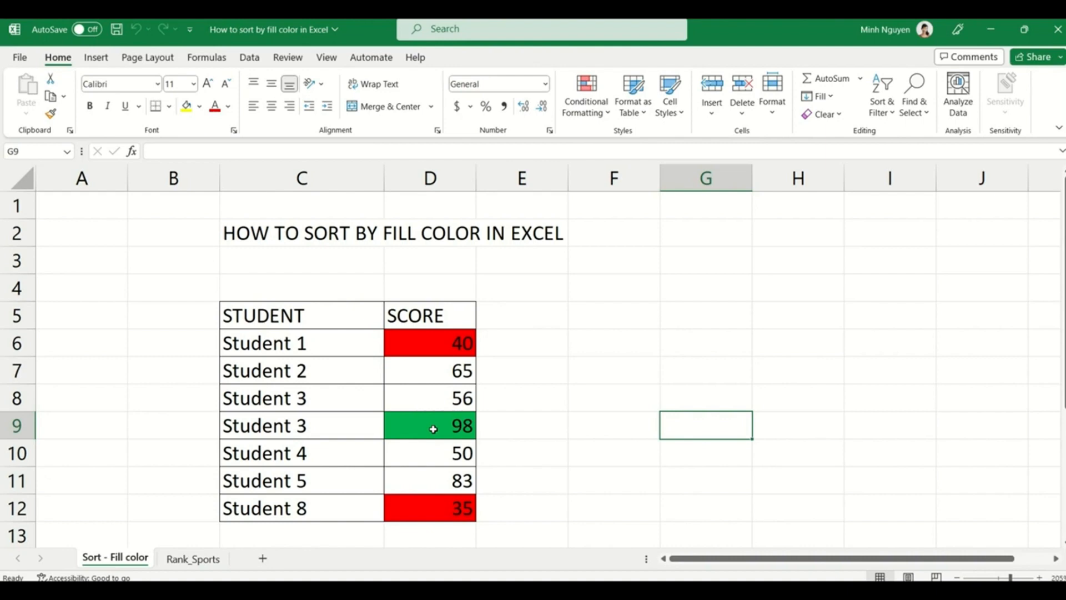
- Convert the STUDENT/SCORE range C5:D12 into a table with headers
left_click(342, 400)
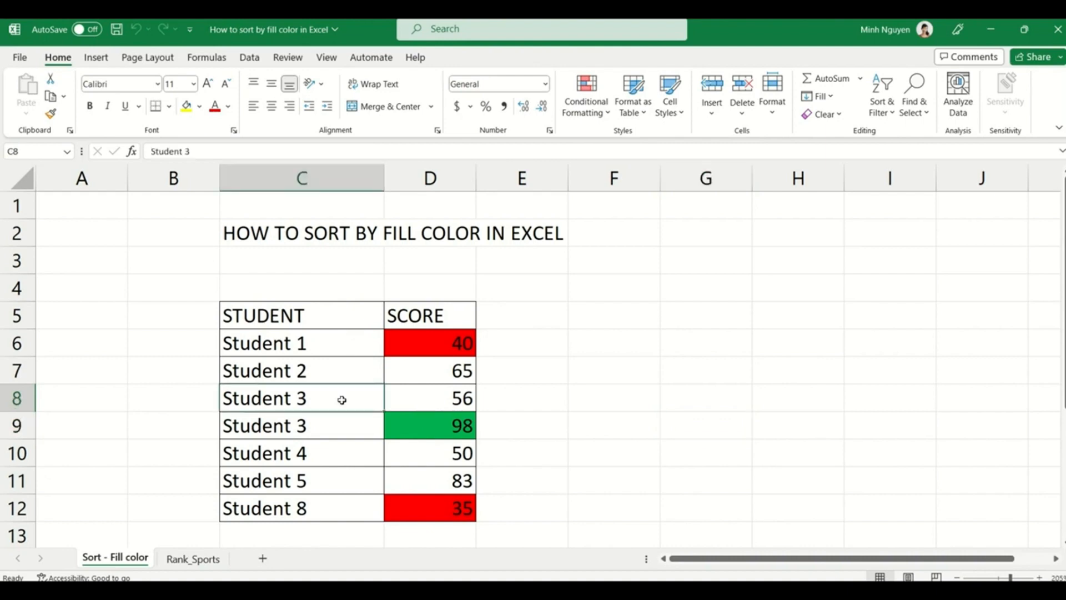
key("ctrl+a")
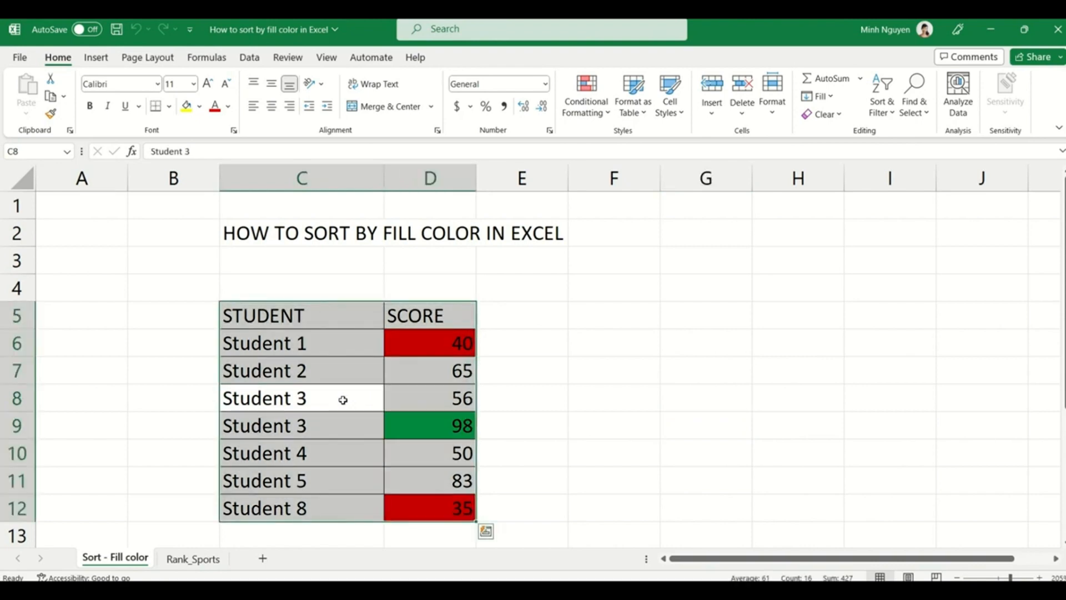
left_click(90, 59)
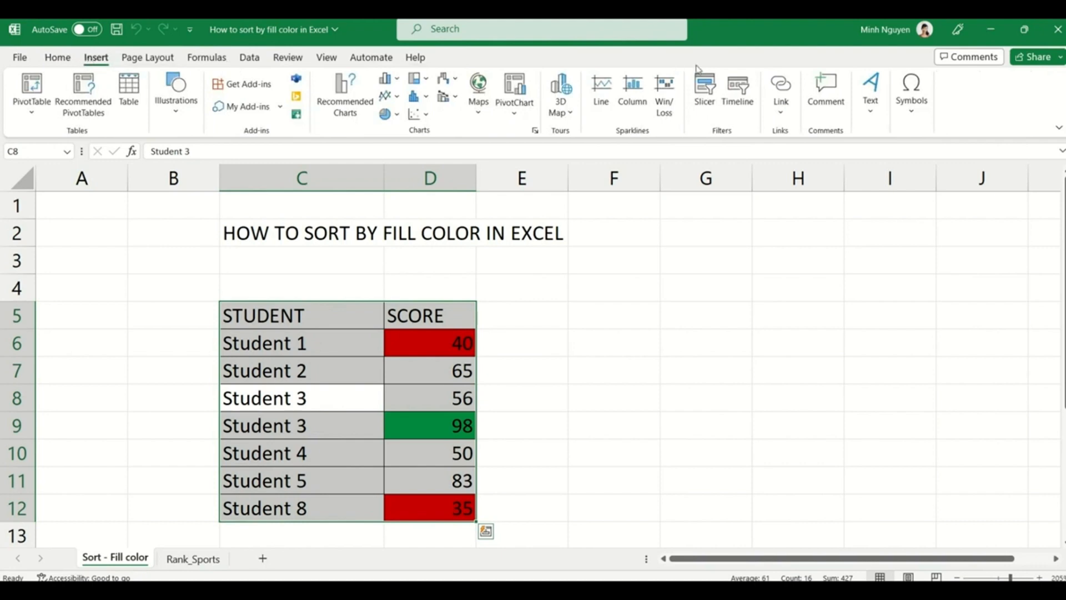
left_click(138, 103)
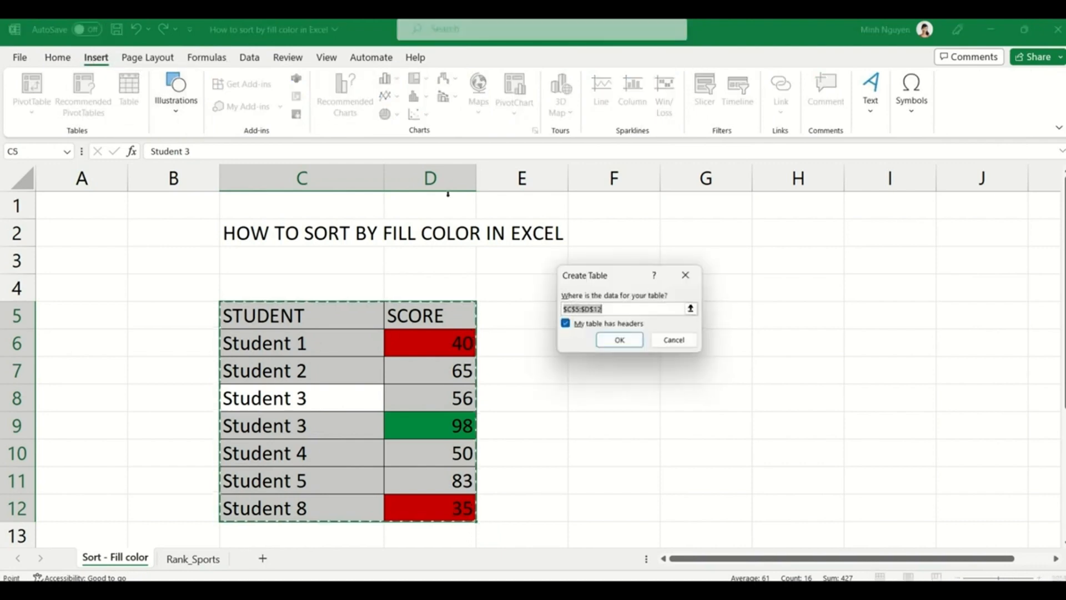
left_click(624, 339)
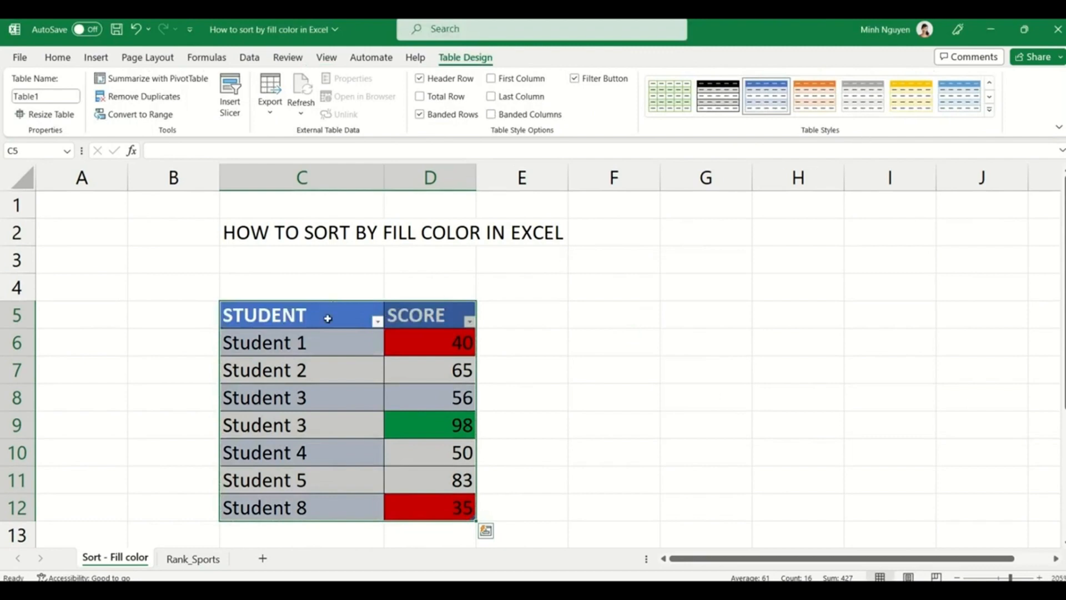
- Clear the table style so Table1 shows no coloured banding
left_click(989, 110)
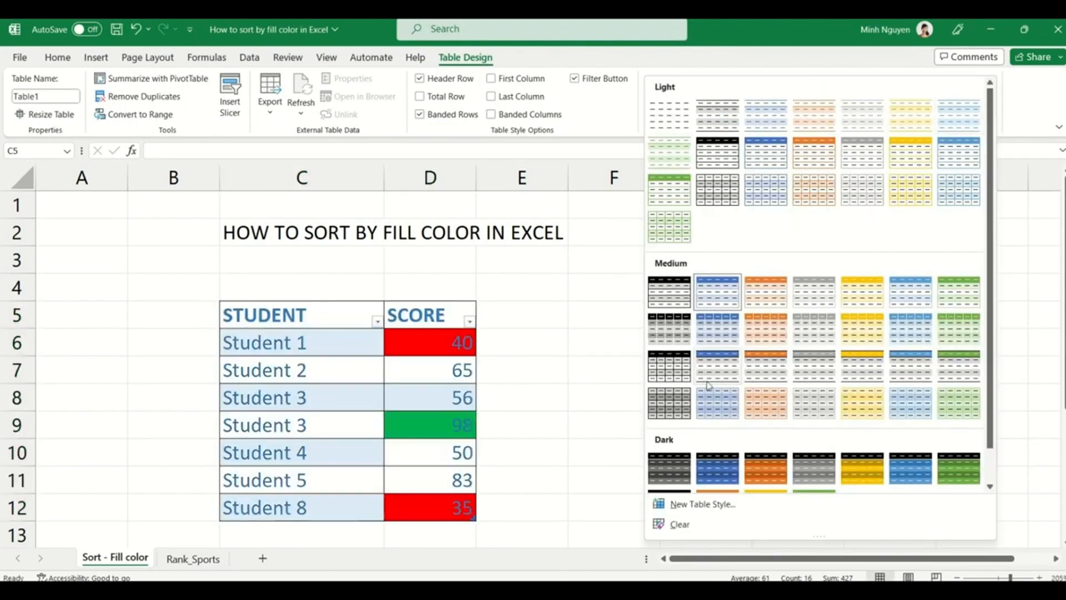
left_click(680, 524)
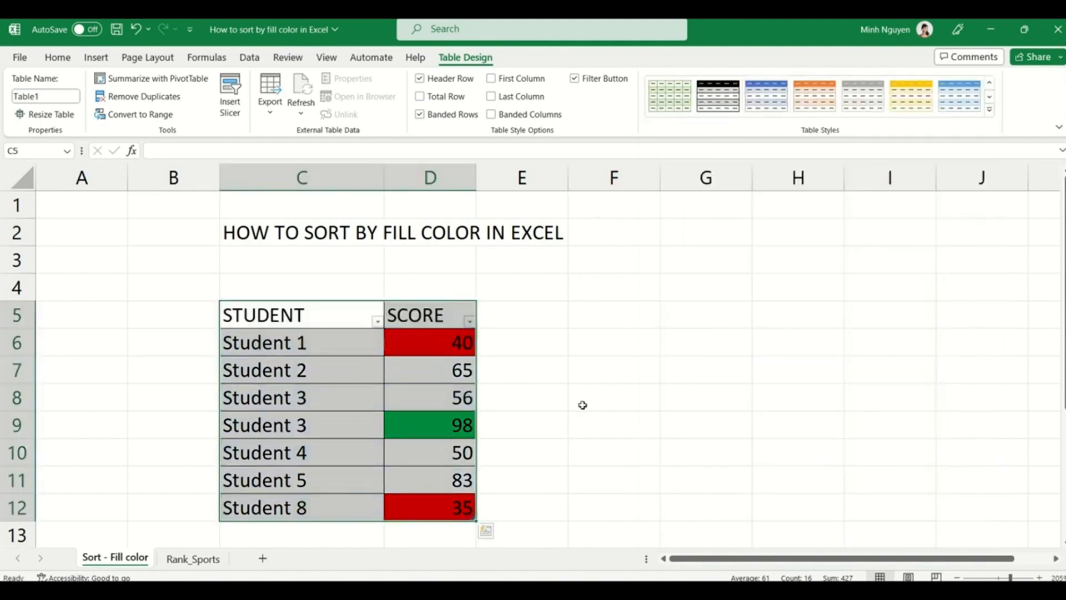
left_click(582, 405)
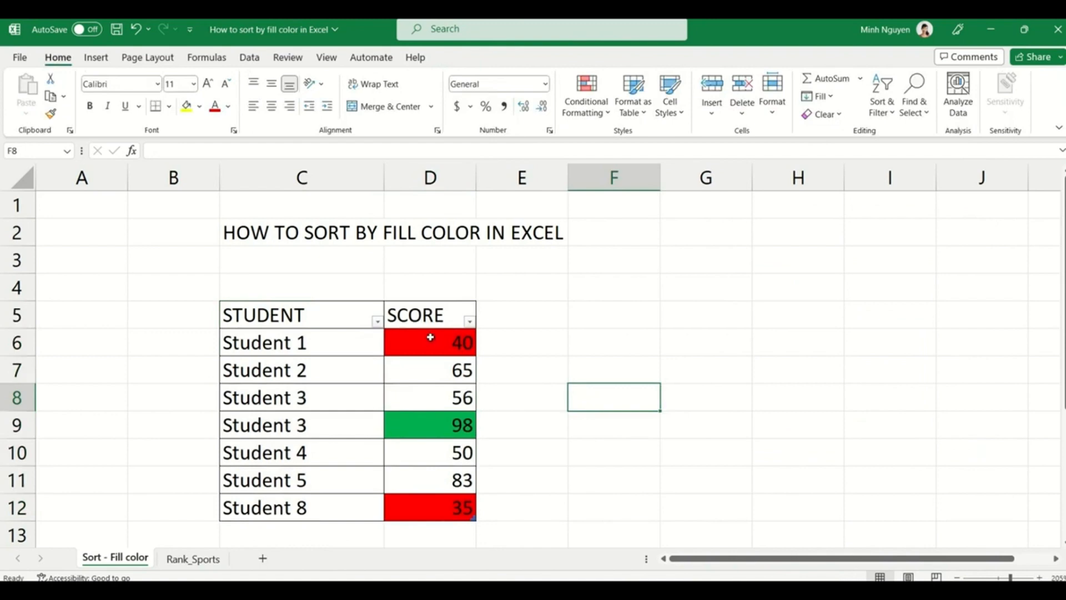
- Filter the SCORE column by red cell colour, leaving only Student 1 and Student 8
left_click(470, 322)
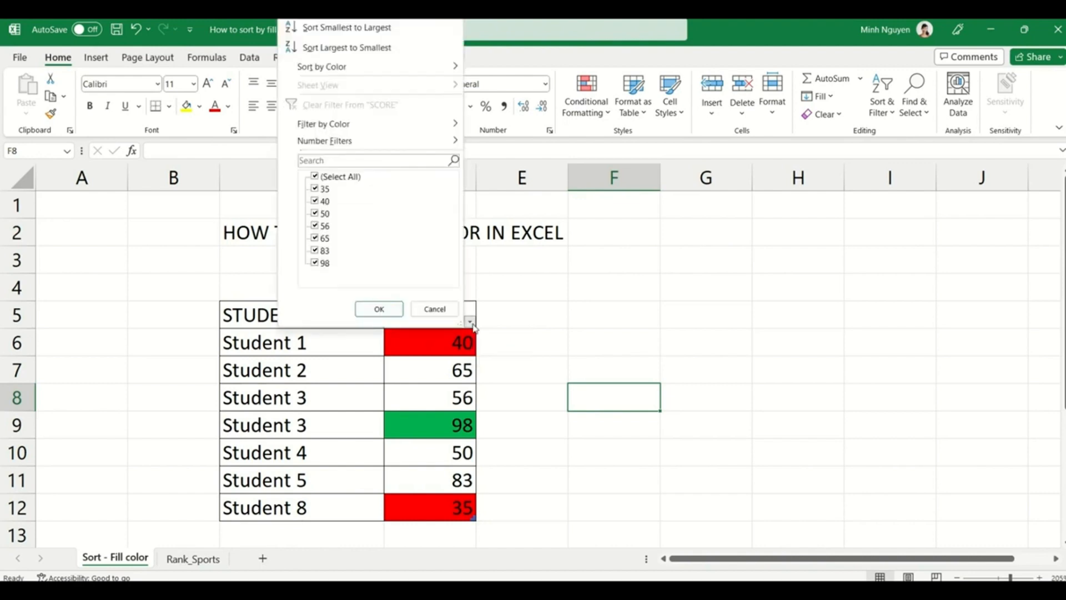
mouse_move(402, 130)
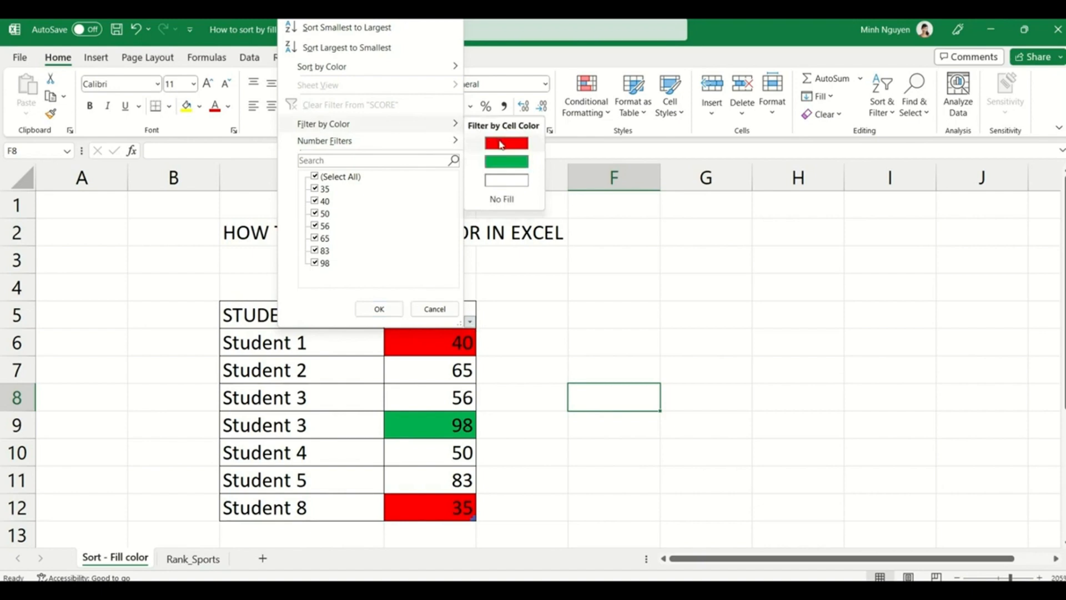
left_click(501, 145)
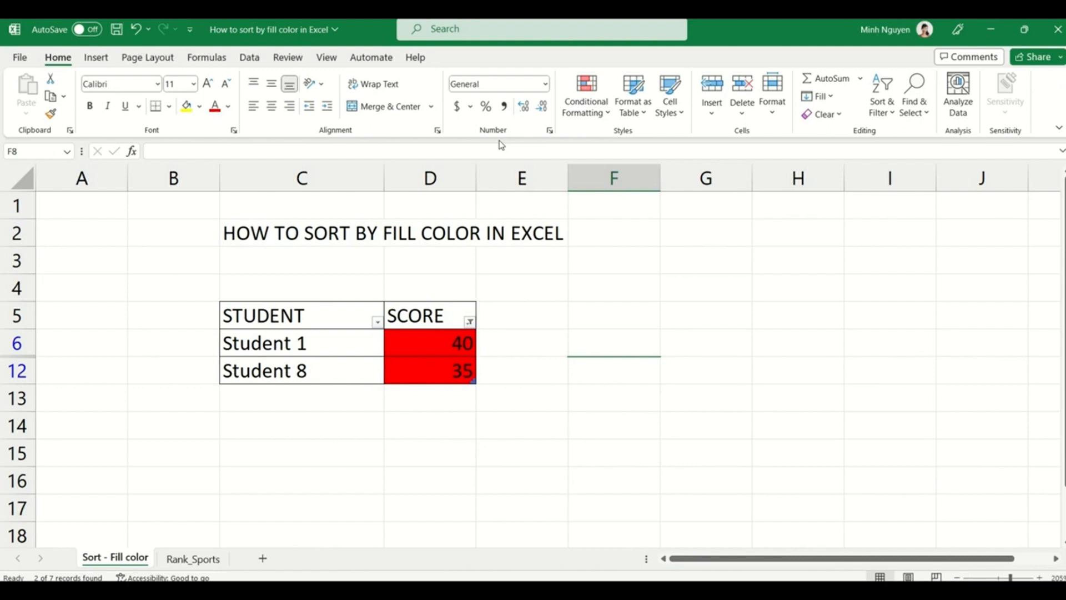
- Undo the red colour filter so all seven student rows show again
key("ctrl+z")
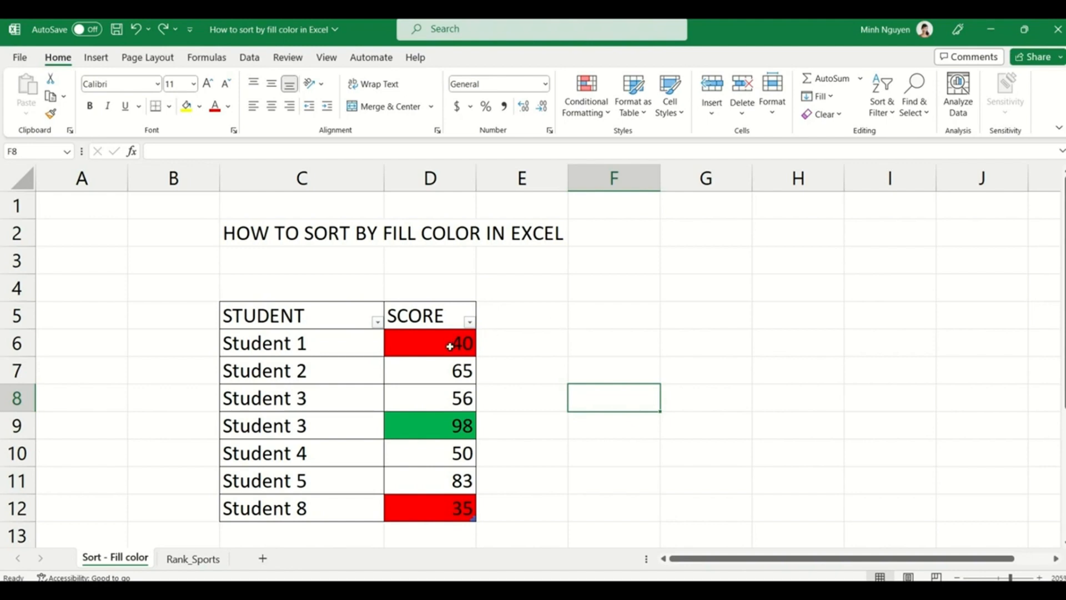
left_click(419, 345)
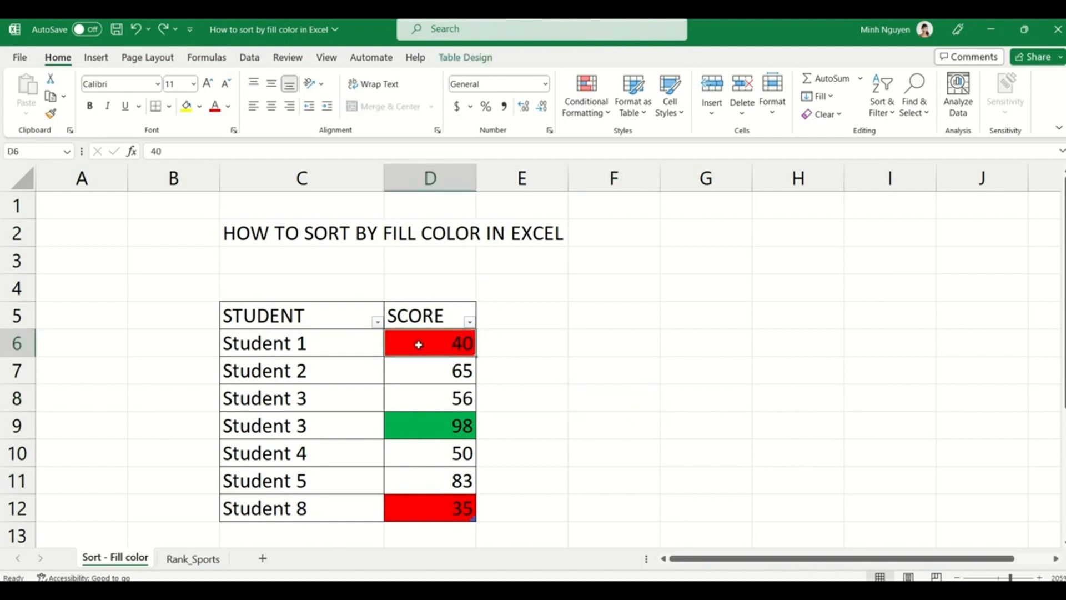
left_click(420, 430)
left_click(427, 391)
- Select the table's data rows with Ctrl+A from a cell inside Table1
key("ctrl+a")
left_click(427, 391)
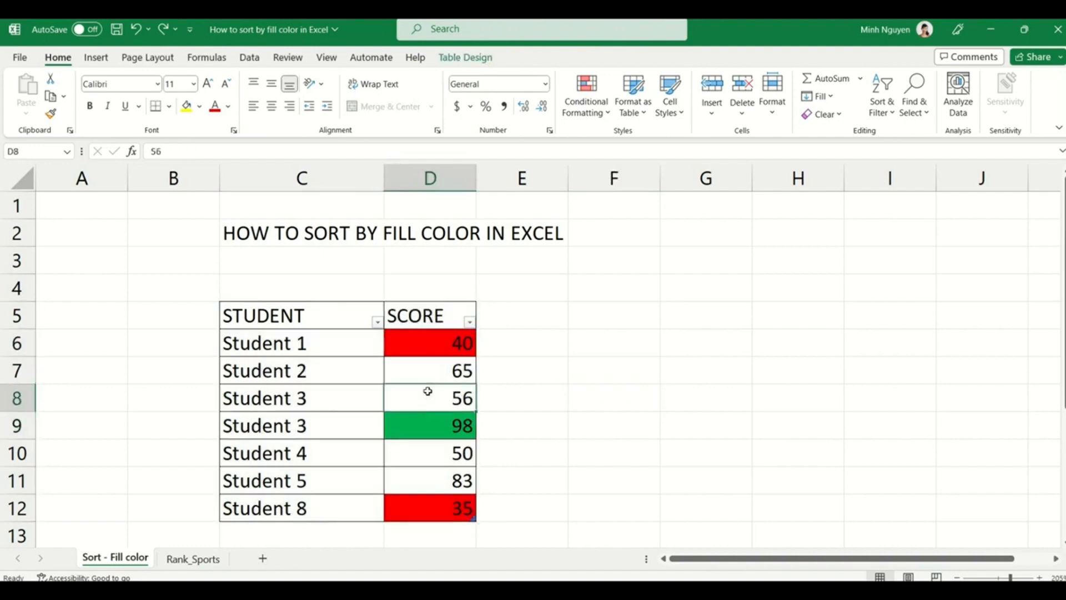
left_click(611, 342)
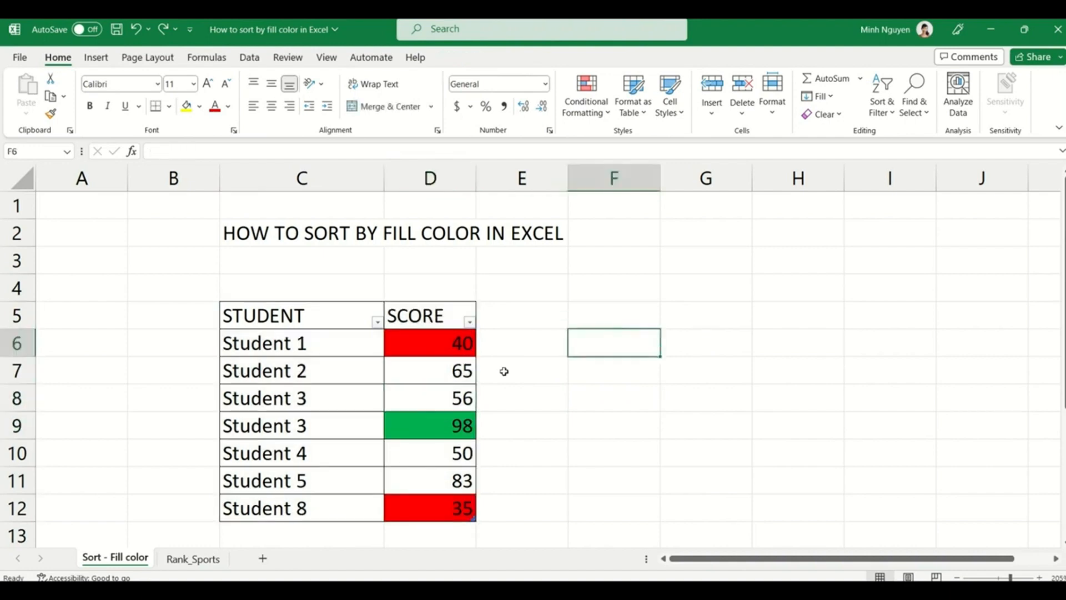
left_click(345, 417)
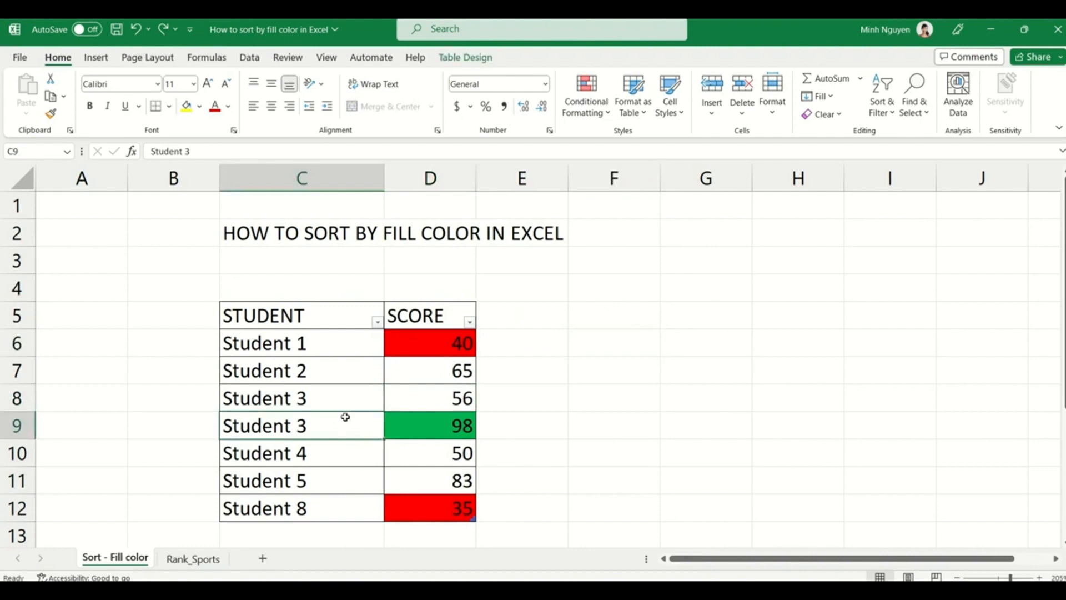
key("ctrl+a")
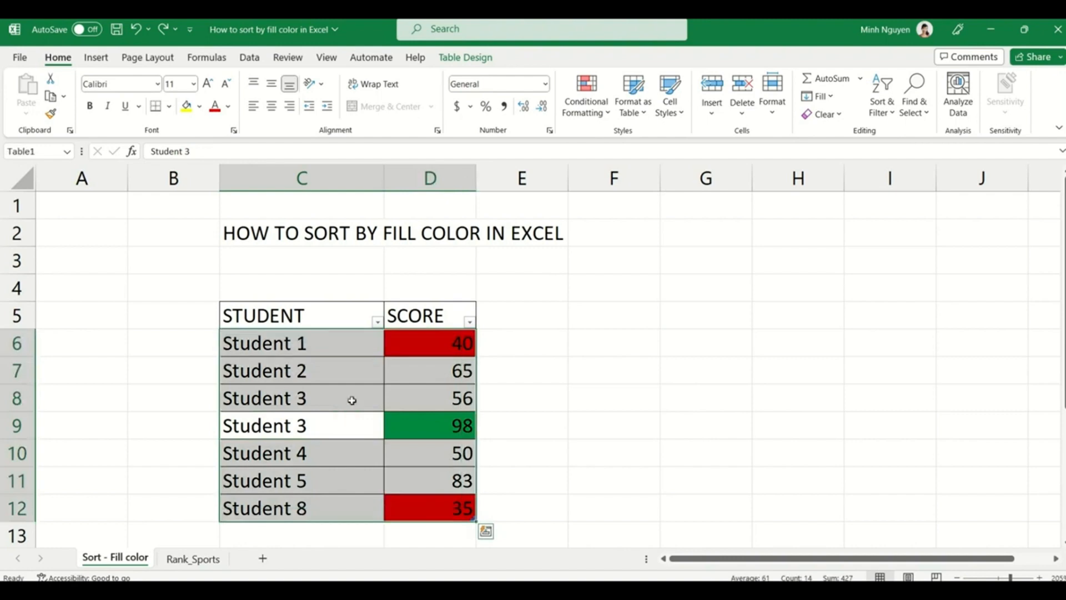
- In the Sort dialog, sort SCORE by cell colour with red on top
left_click(249, 57)
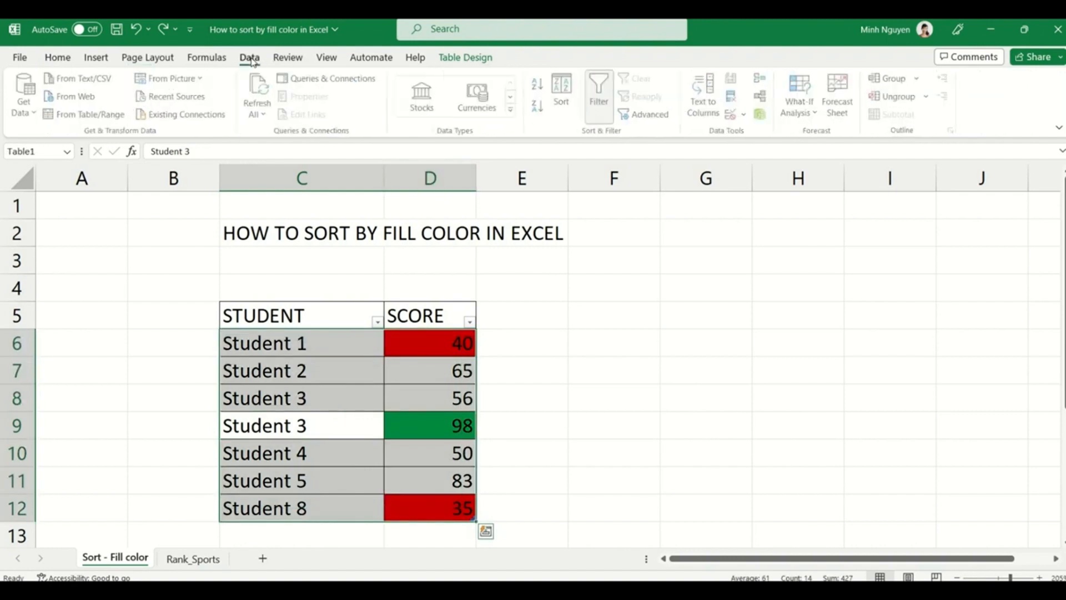
left_click(564, 90)
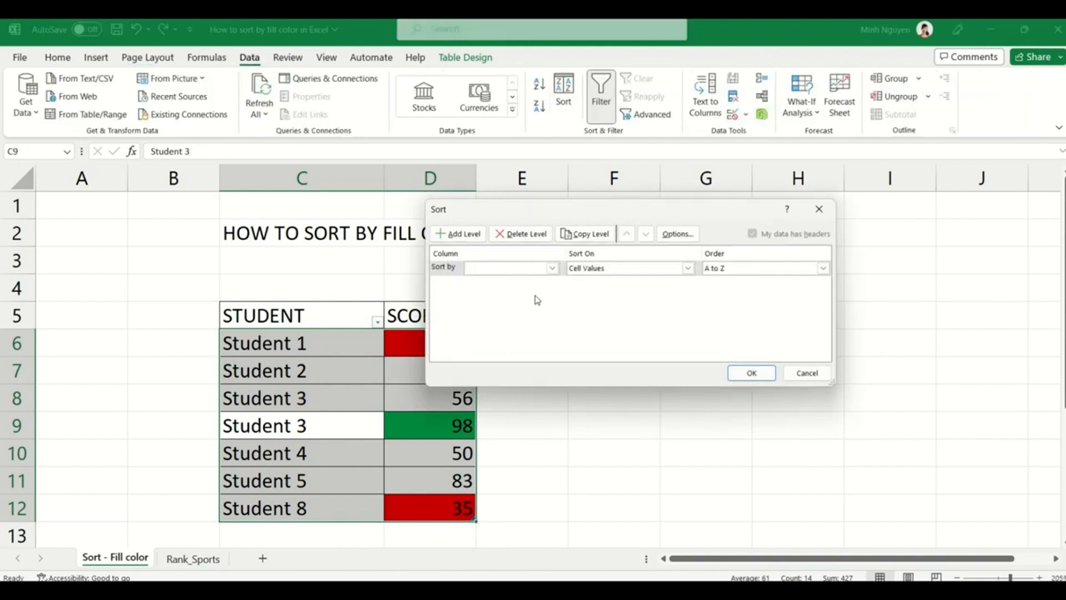
left_click(552, 269)
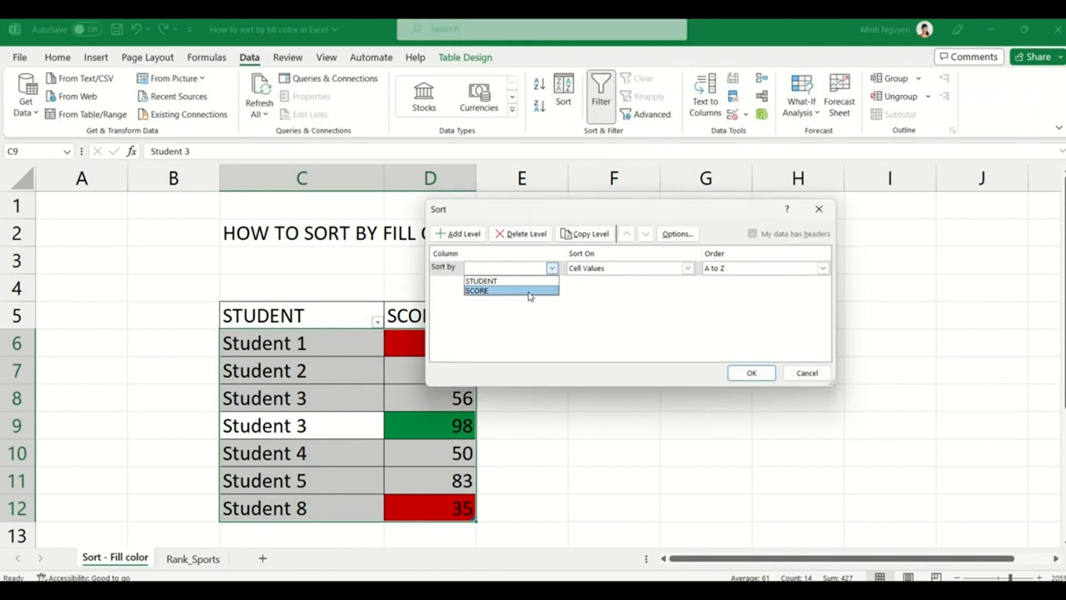
left_click(530, 291)
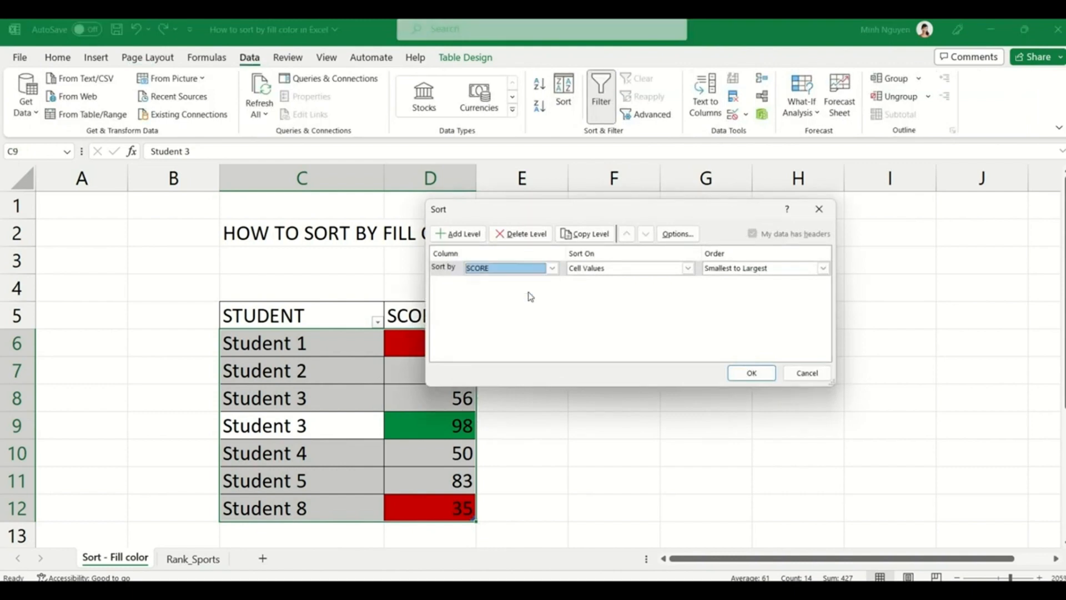
left_click(688, 268)
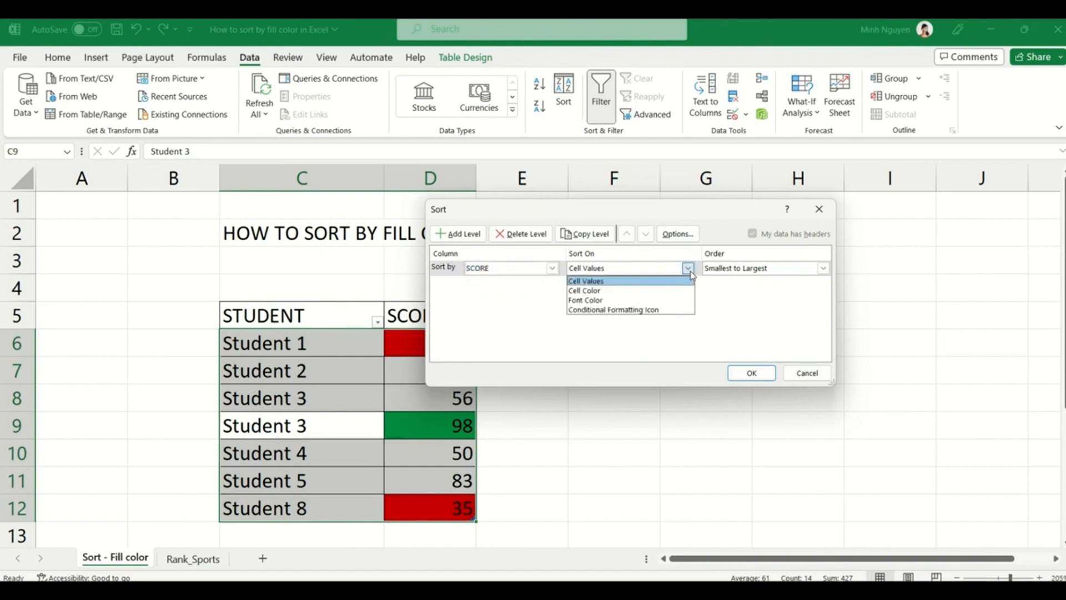
left_click(663, 296)
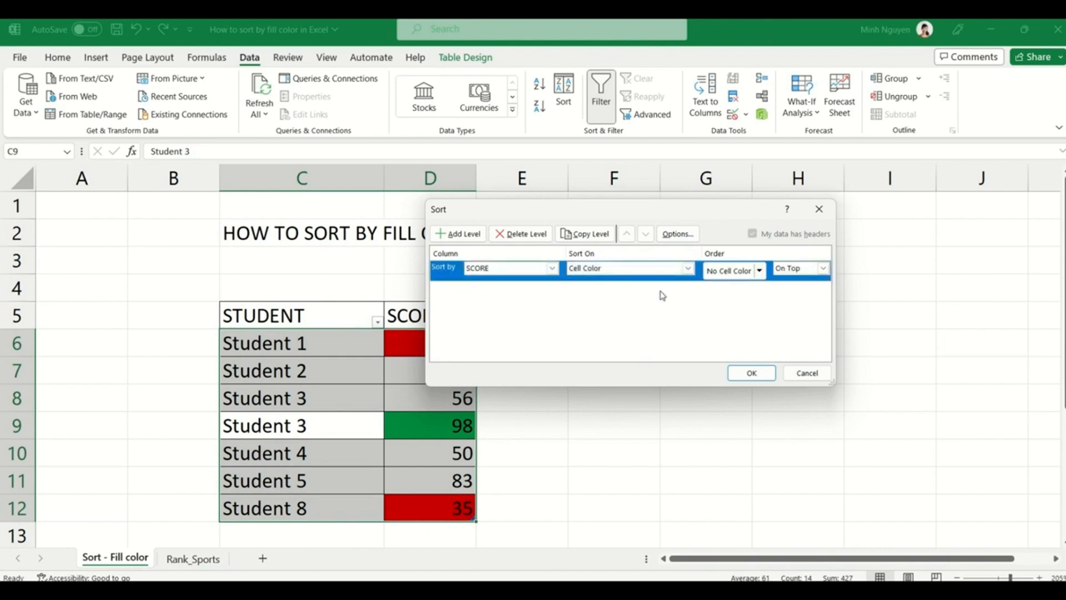
left_click(759, 271)
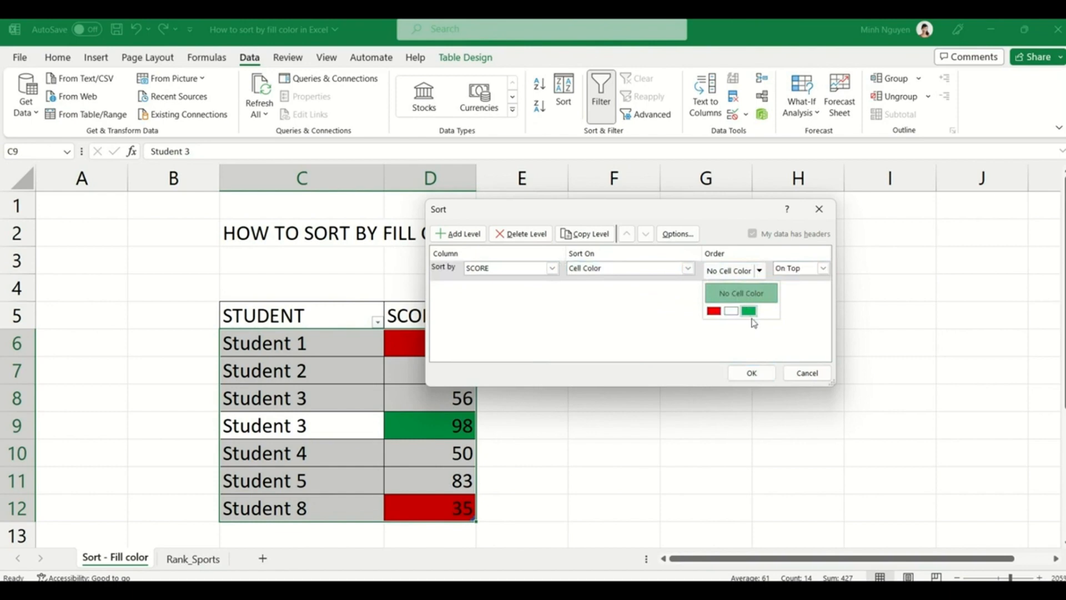
left_click(714, 311)
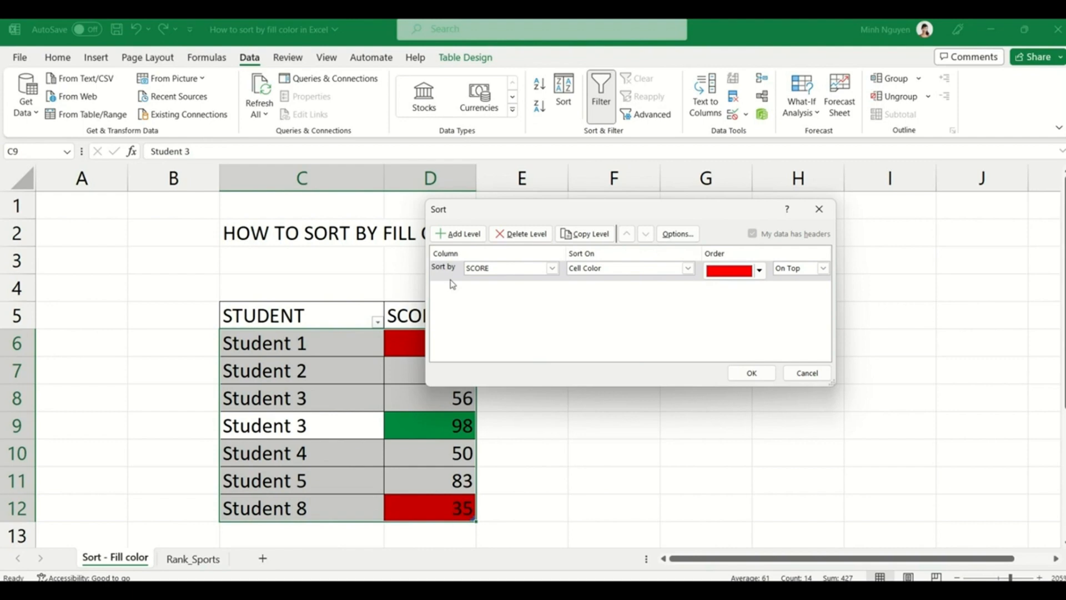
- Add a copied sort level putting green-filled scores next, and apply the sort
left_click(597, 236)
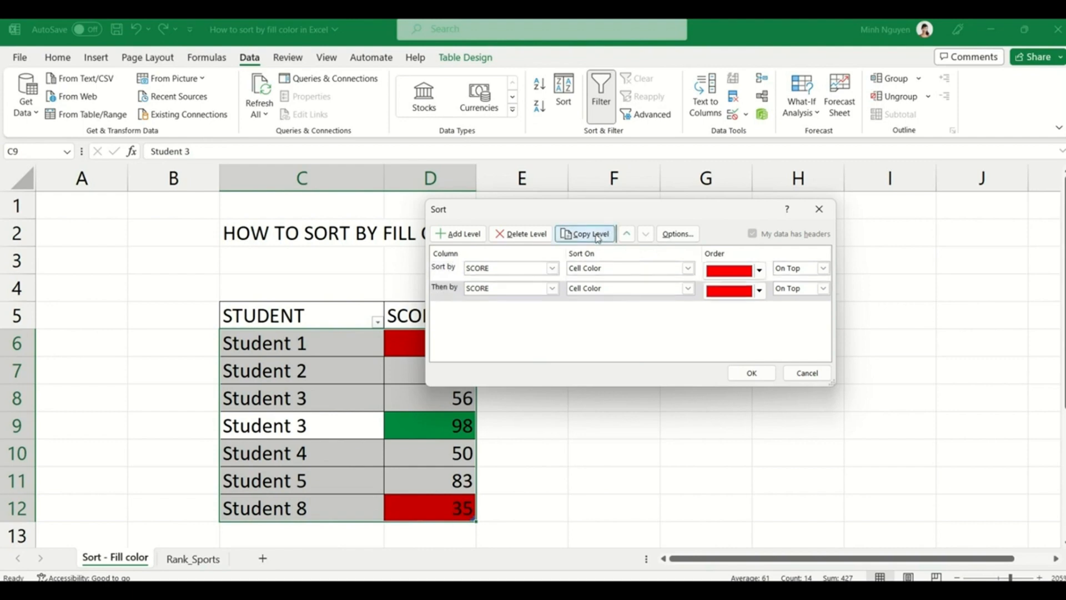
left_click(761, 294)
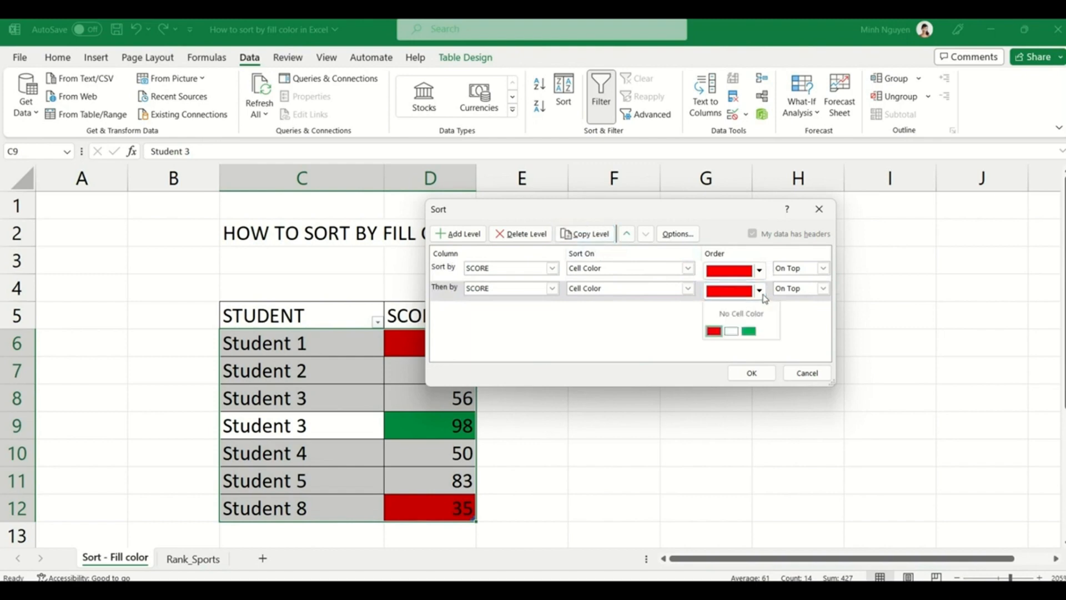
left_click(749, 332)
left_click(752, 373)
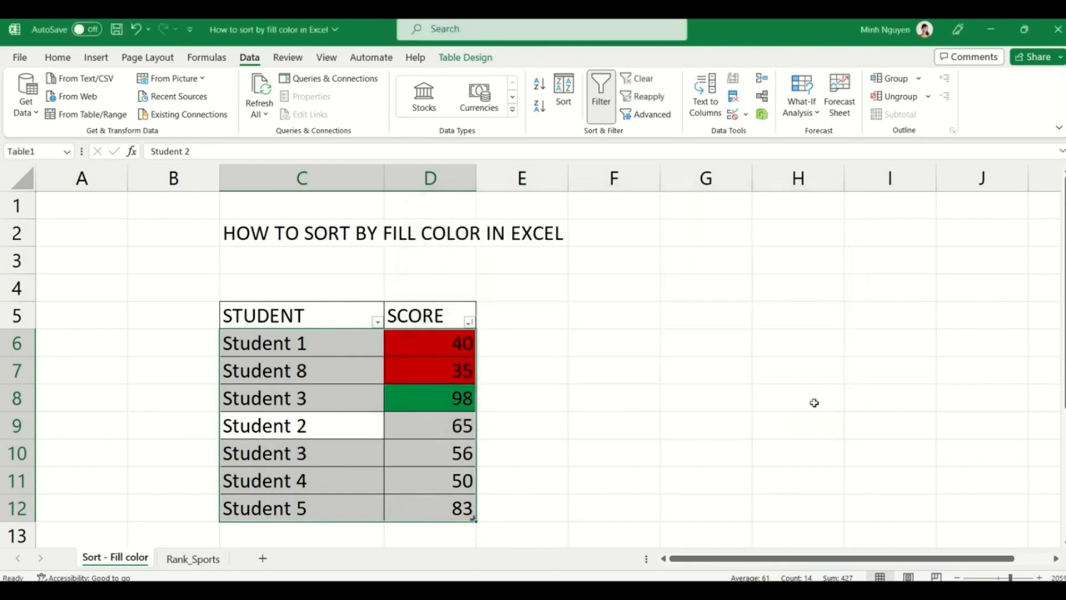
left_click(814, 402)
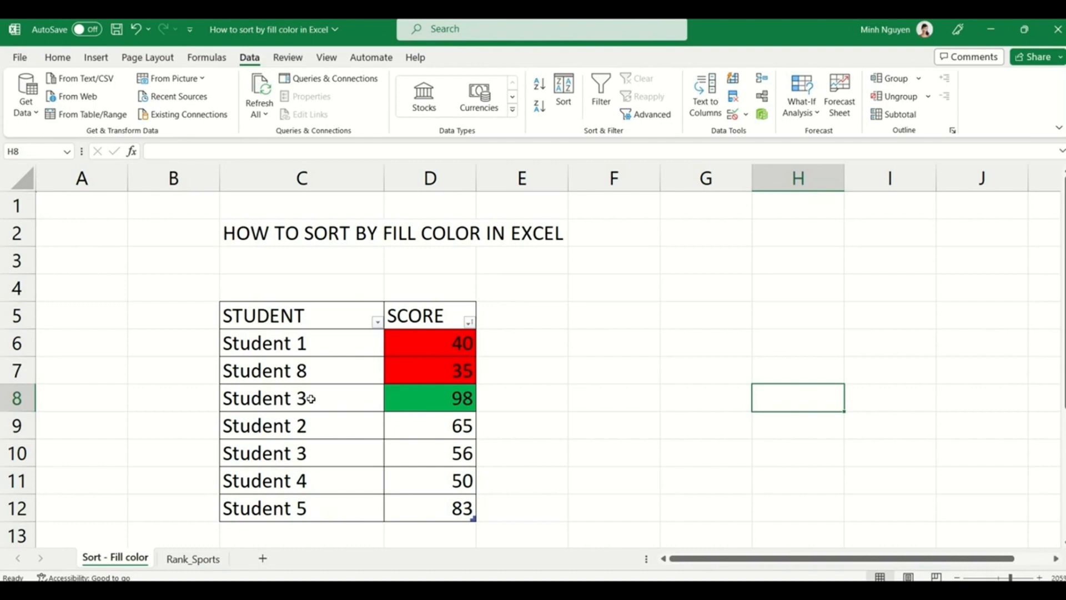
- Undo the colour sort to restore the original Student 1 to Student 8 order
key("ctrl+z")
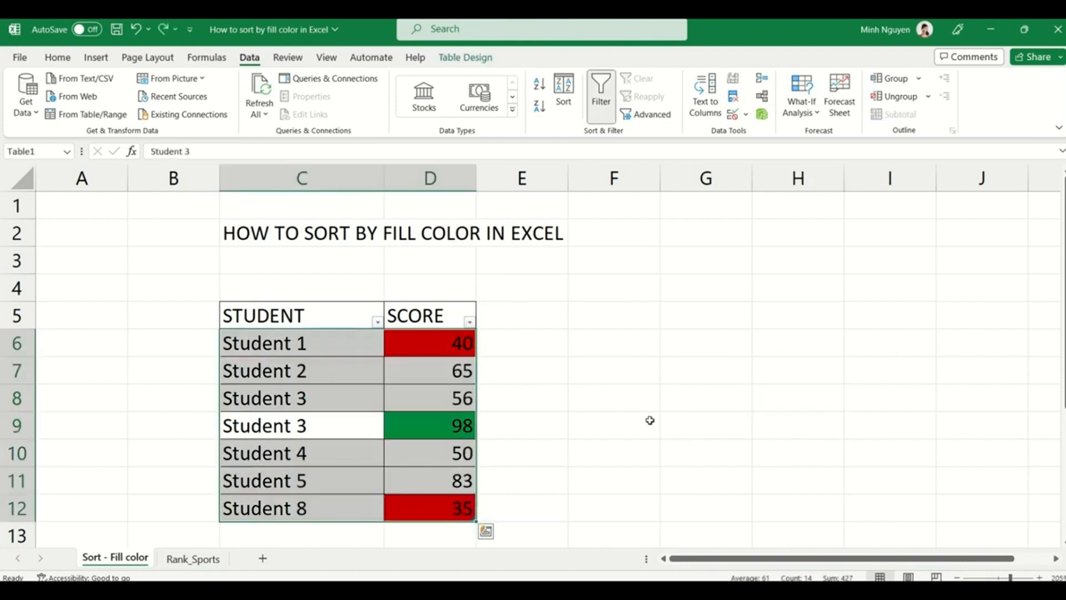
left_click(649, 421)
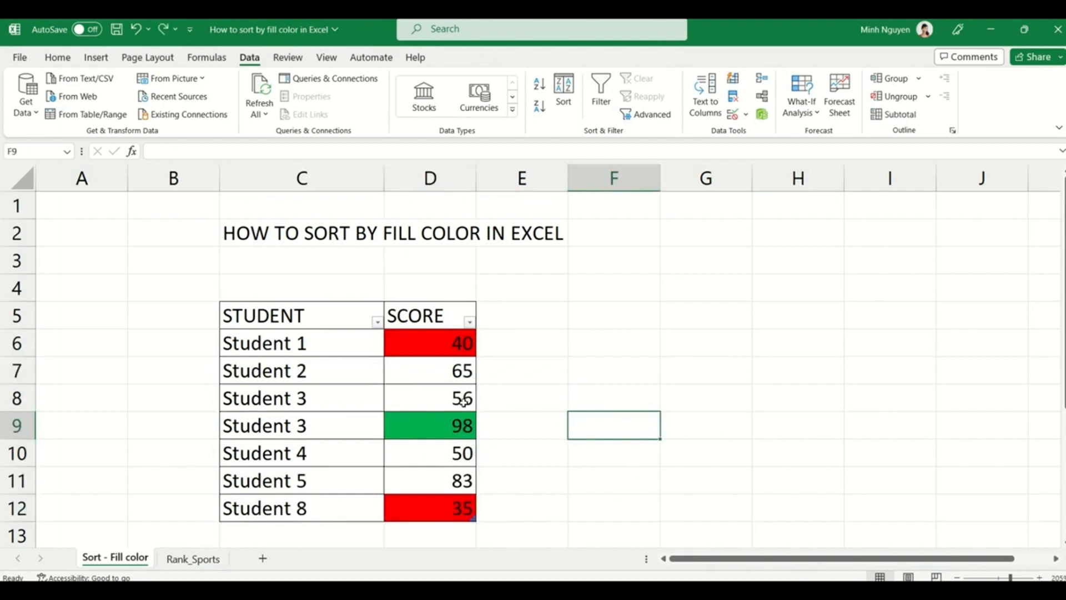
left_click(456, 372)
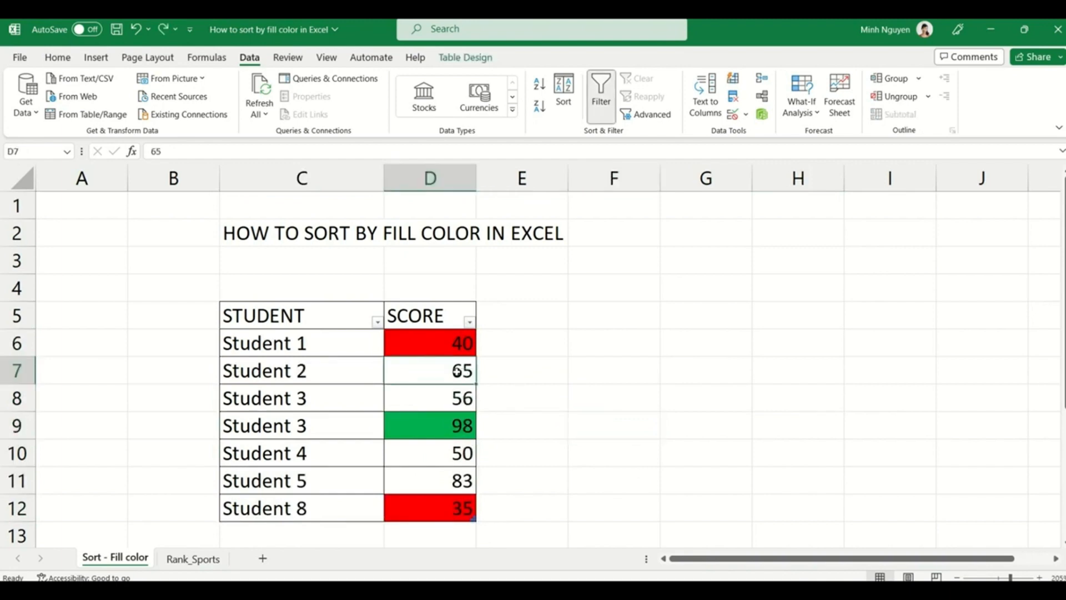
left_click(54, 57)
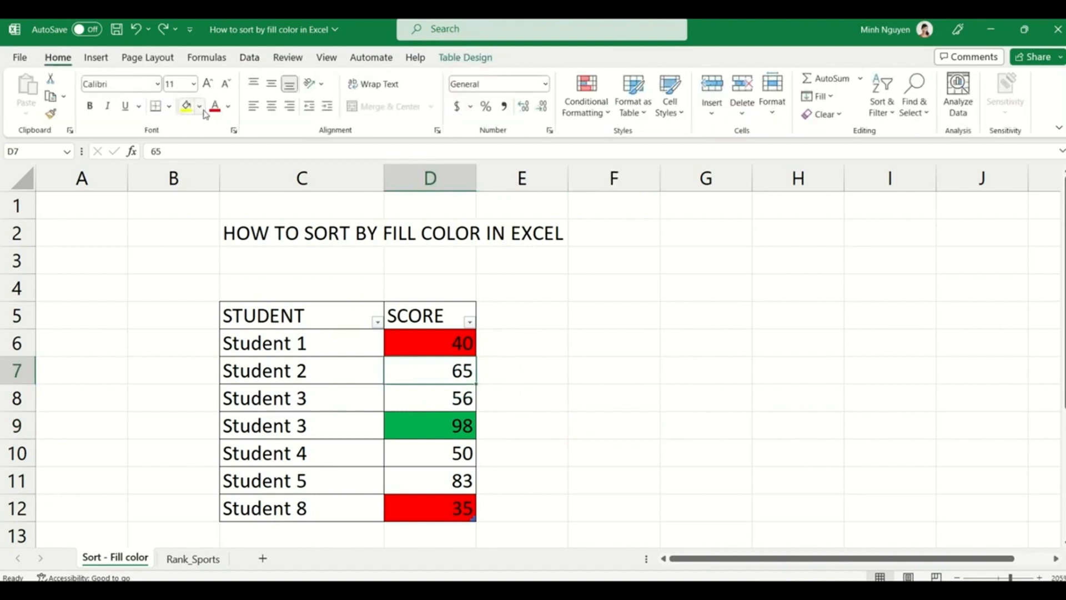
- Give the score 56 in D8 a gold/yellow font colour, then select the table data
left_click(412, 396)
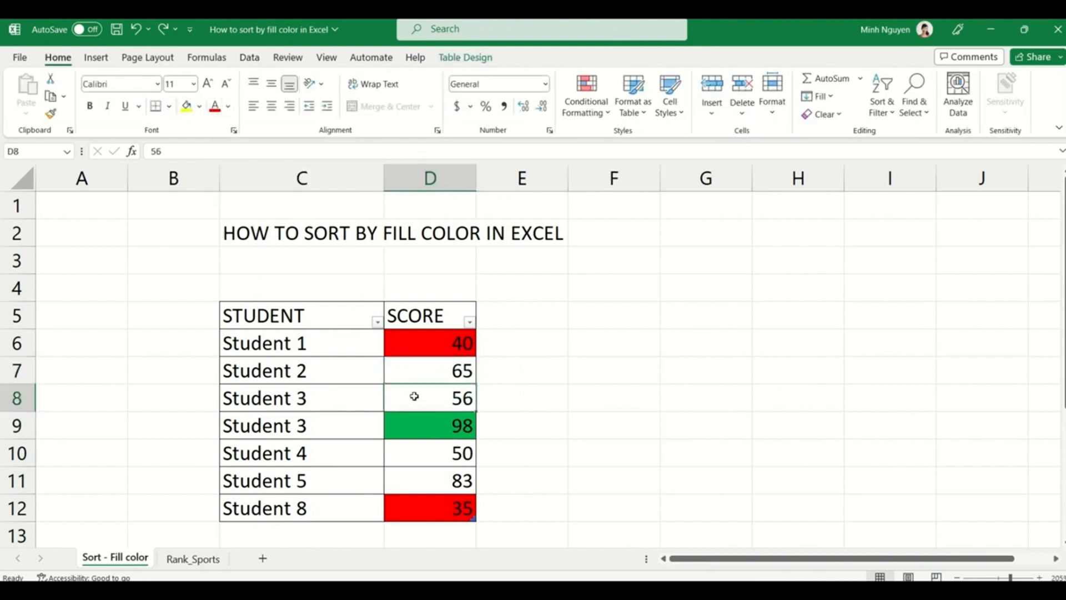
left_click(228, 107)
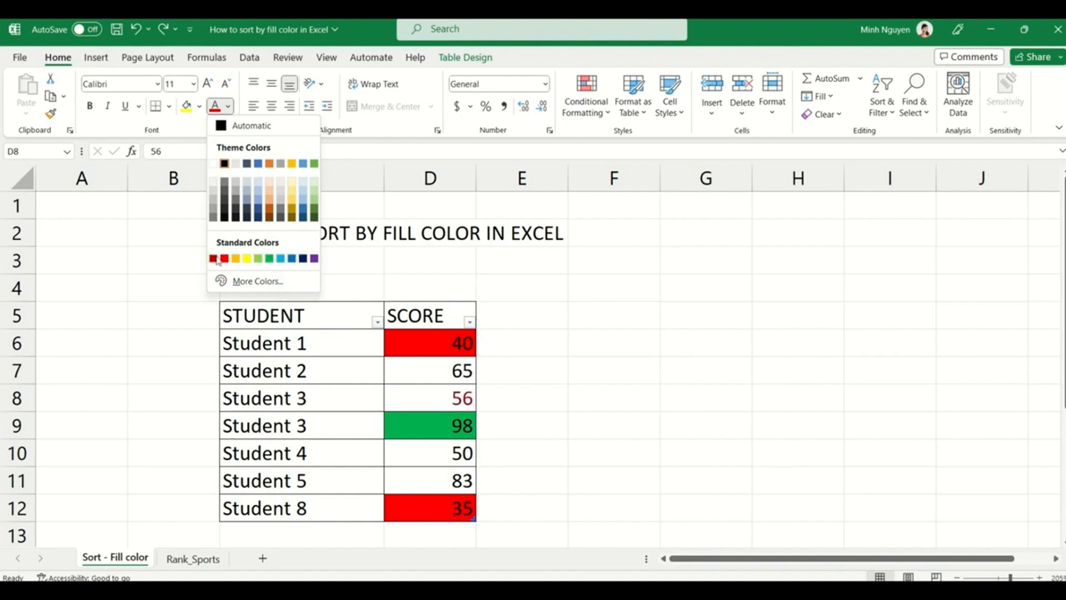
left_click(236, 258)
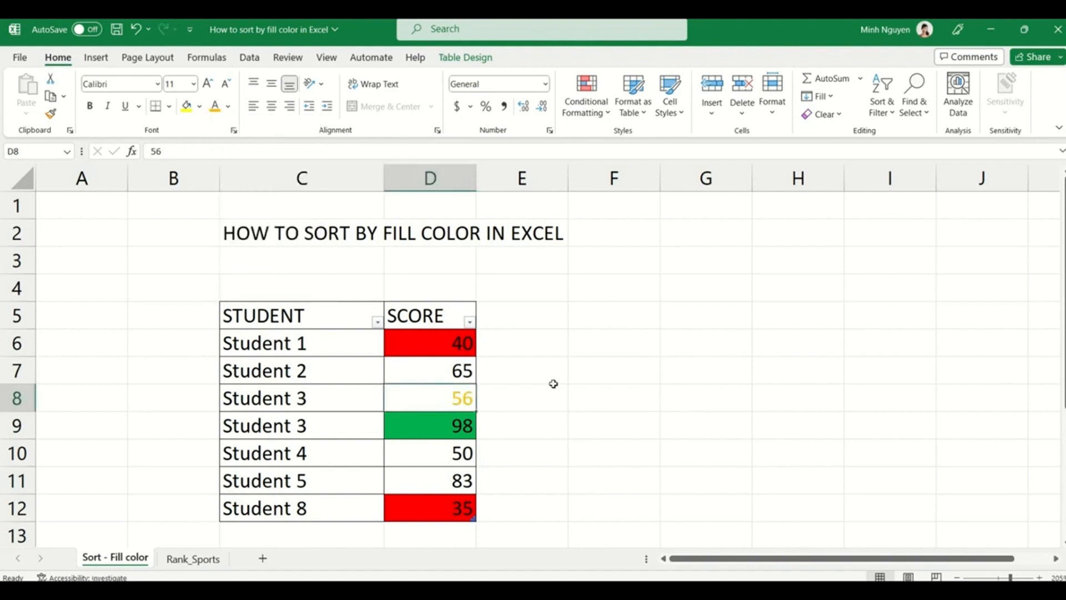
left_click(559, 400)
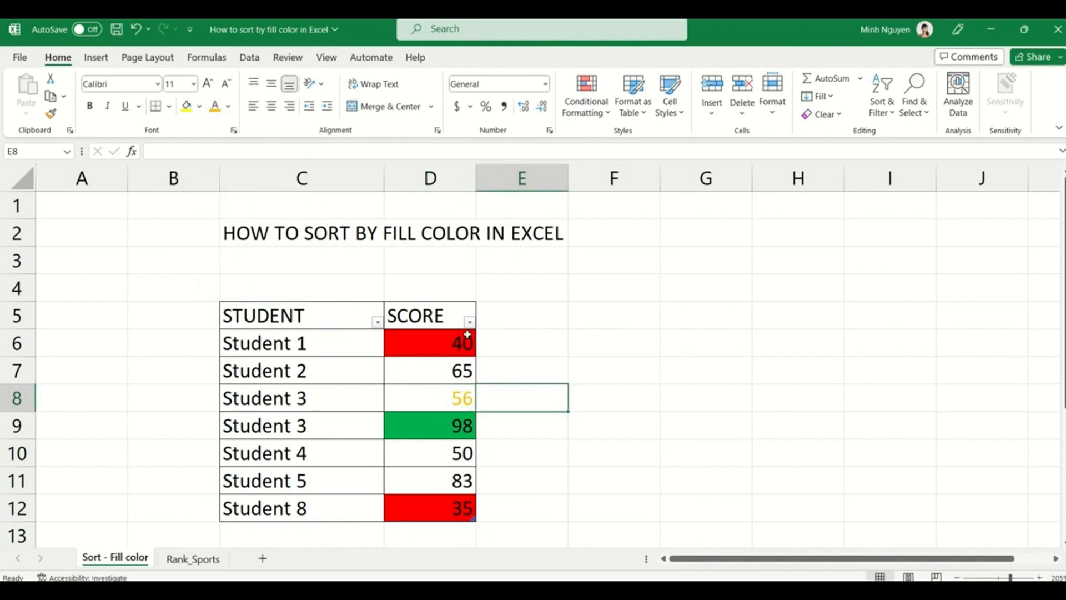
left_click(438, 379)
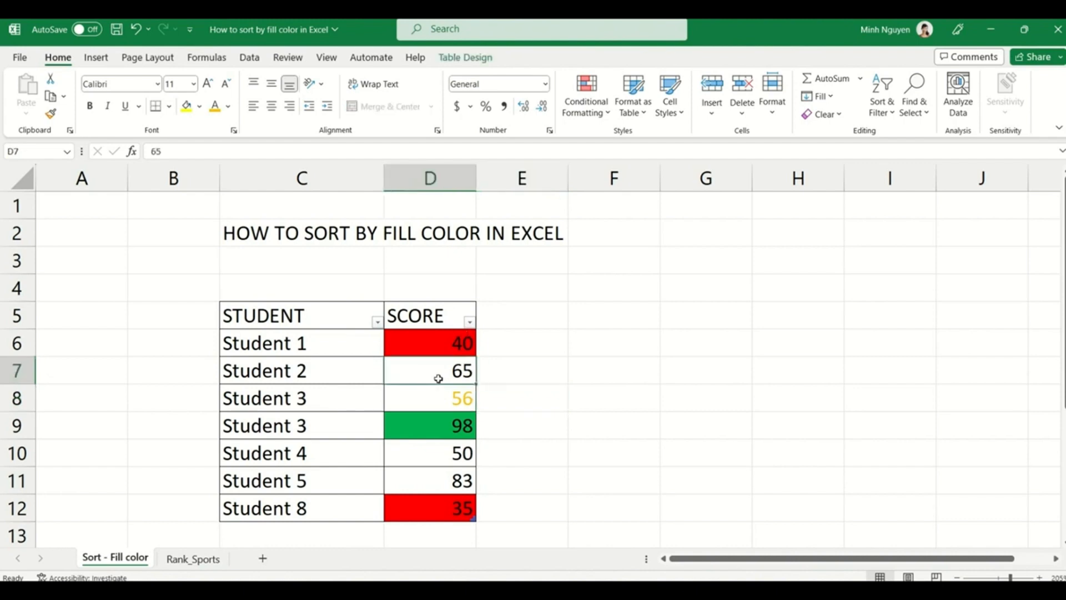
key("ctrl+a")
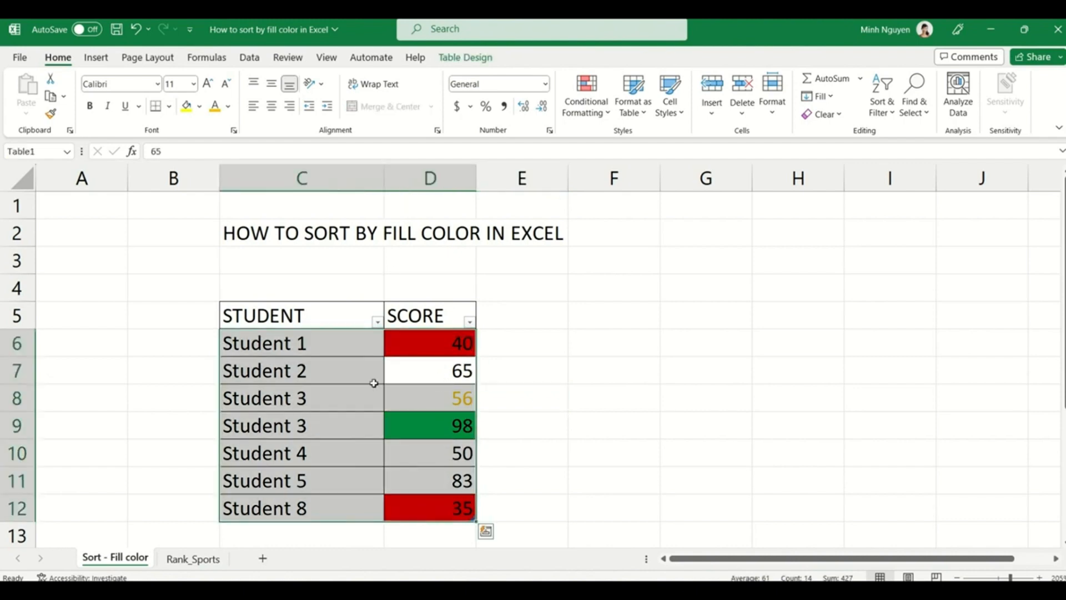
- In the Sort dialog, sort SCORE by cell colour with red on top
left_click(250, 57)
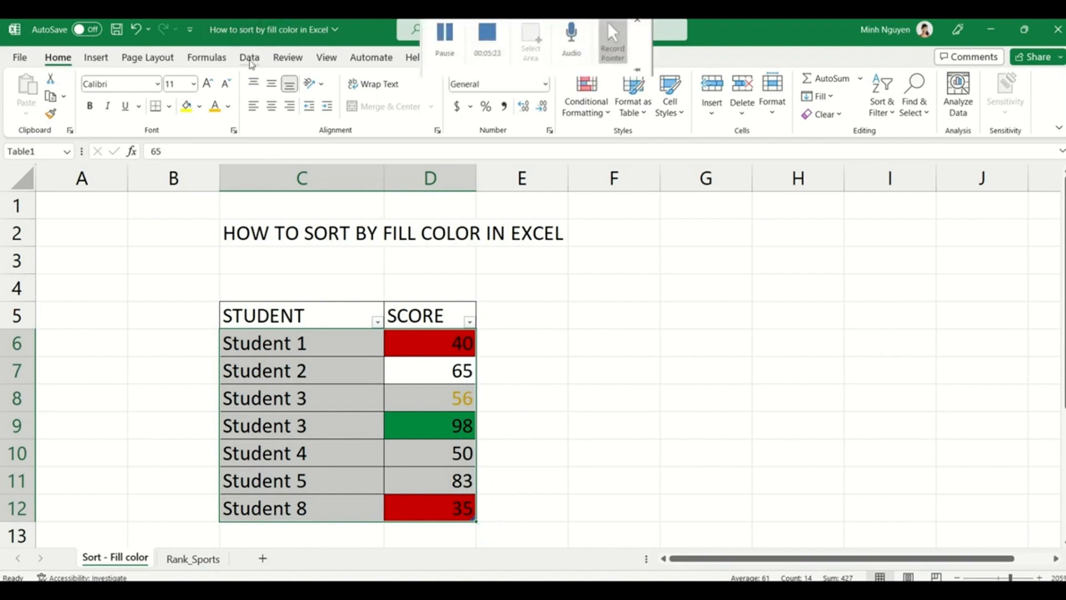
left_click(562, 95)
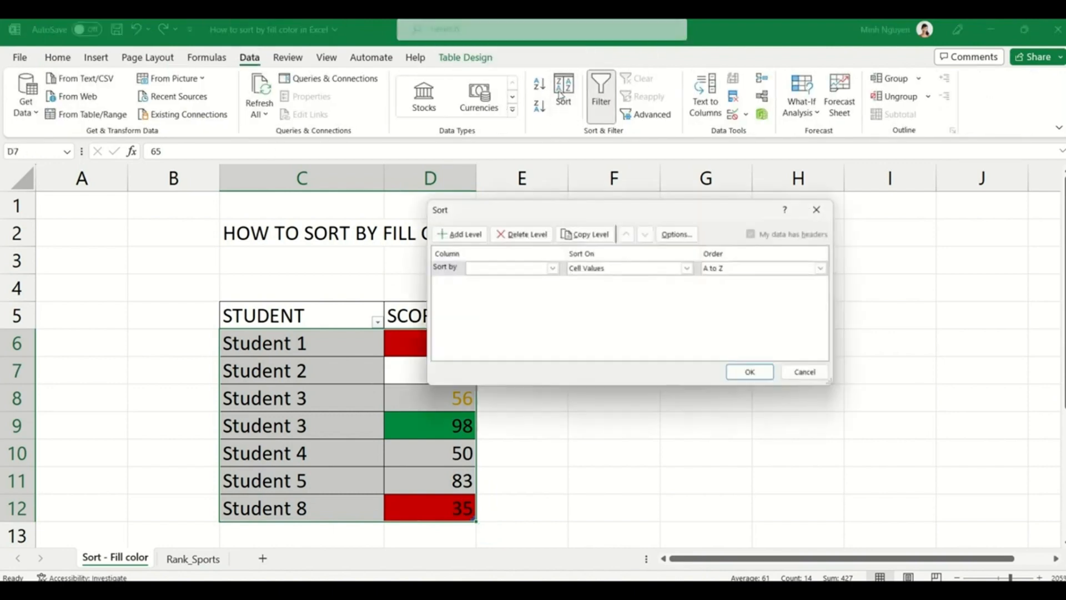
left_click(553, 268)
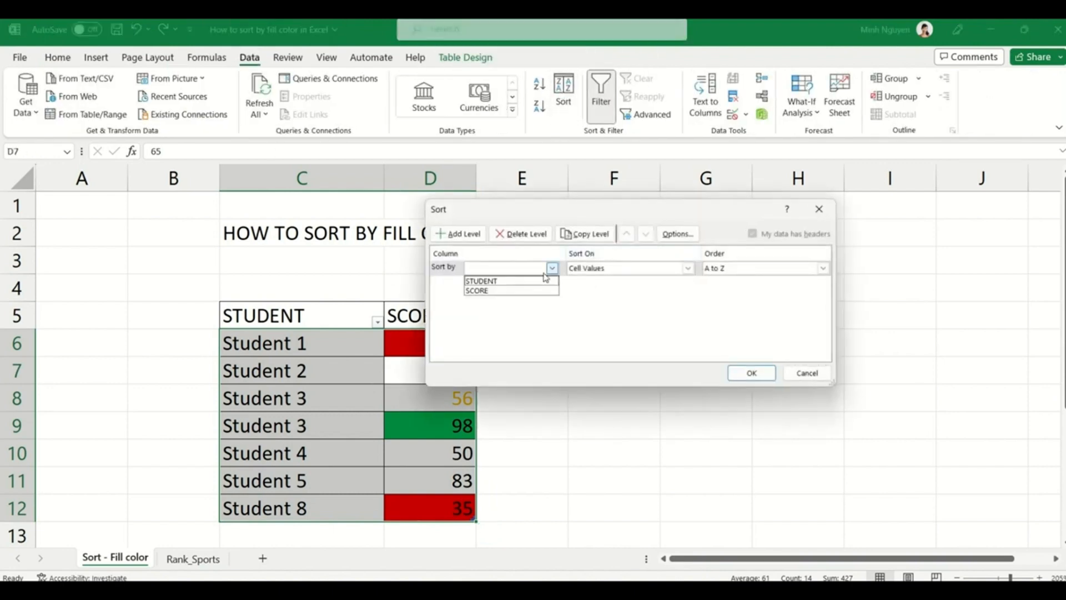
left_click(513, 291)
left_click(688, 268)
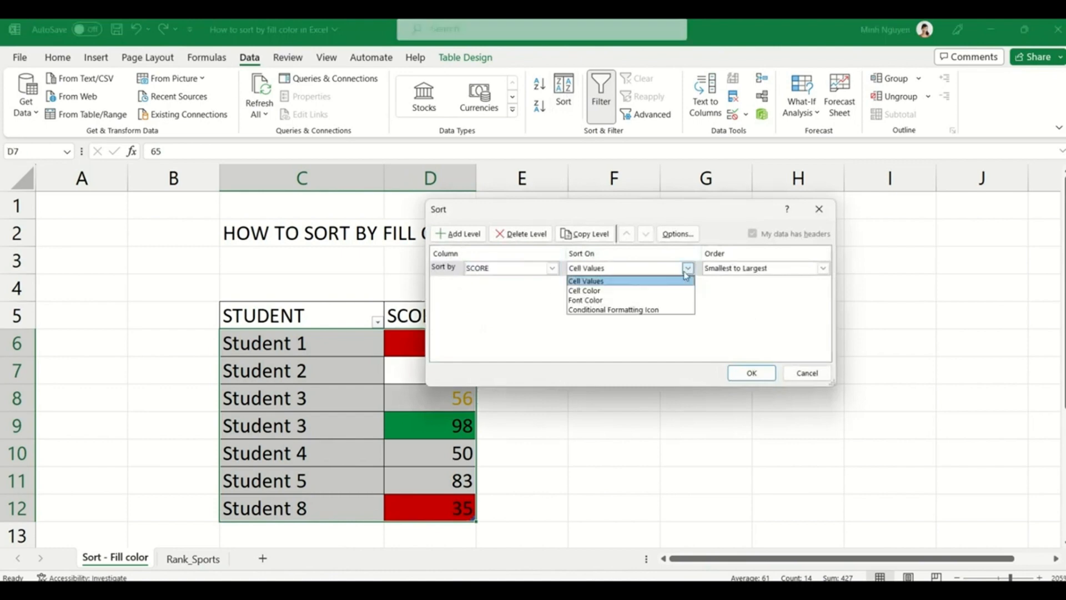
left_click(639, 290)
left_click(759, 271)
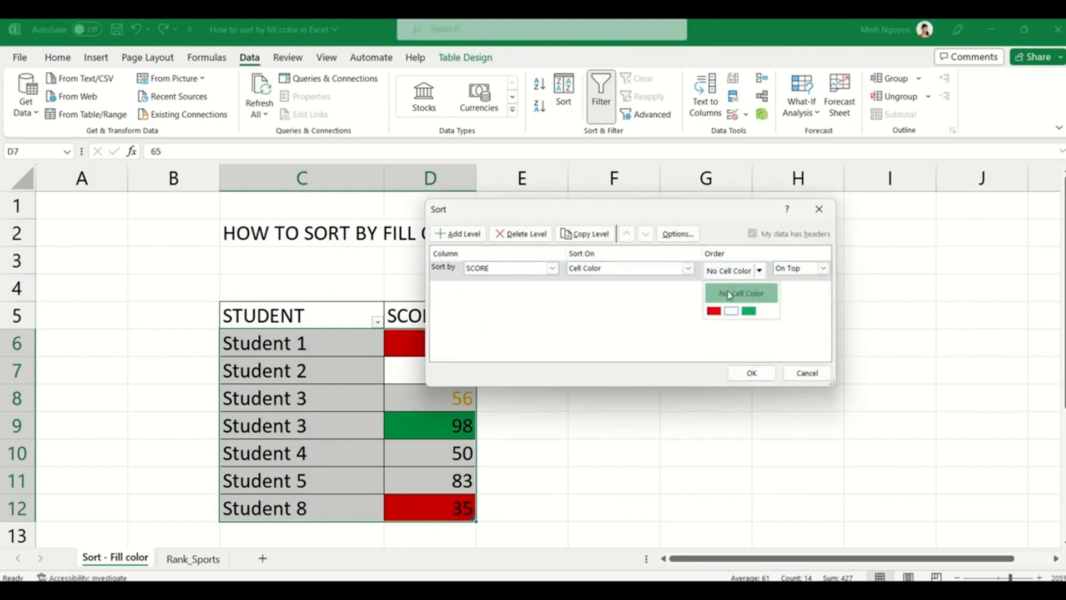
left_click(713, 311)
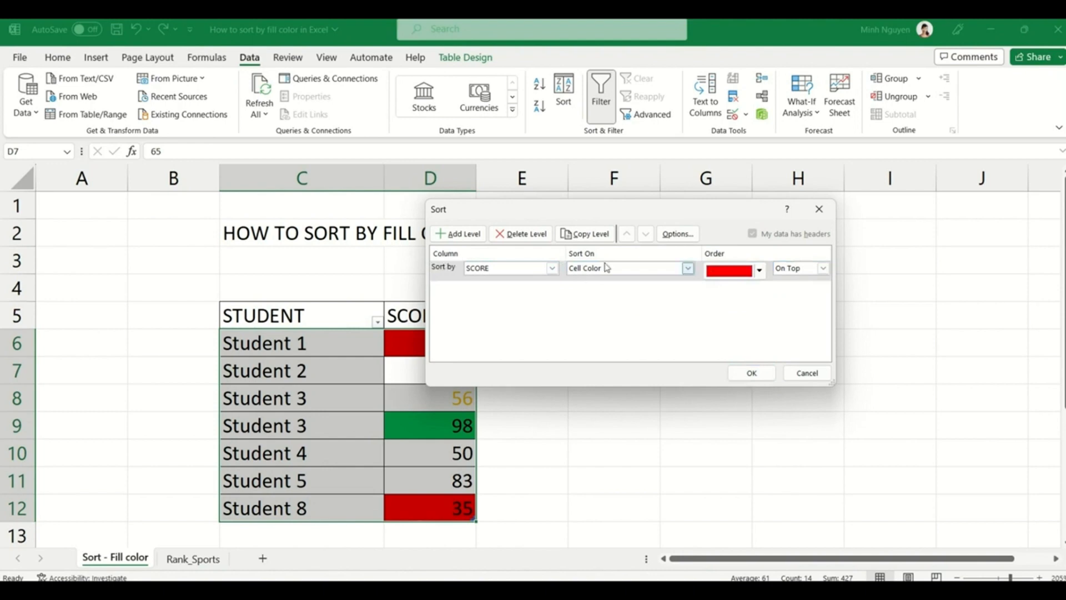
- Add a copied level putting green-filled scores next
left_click(594, 236)
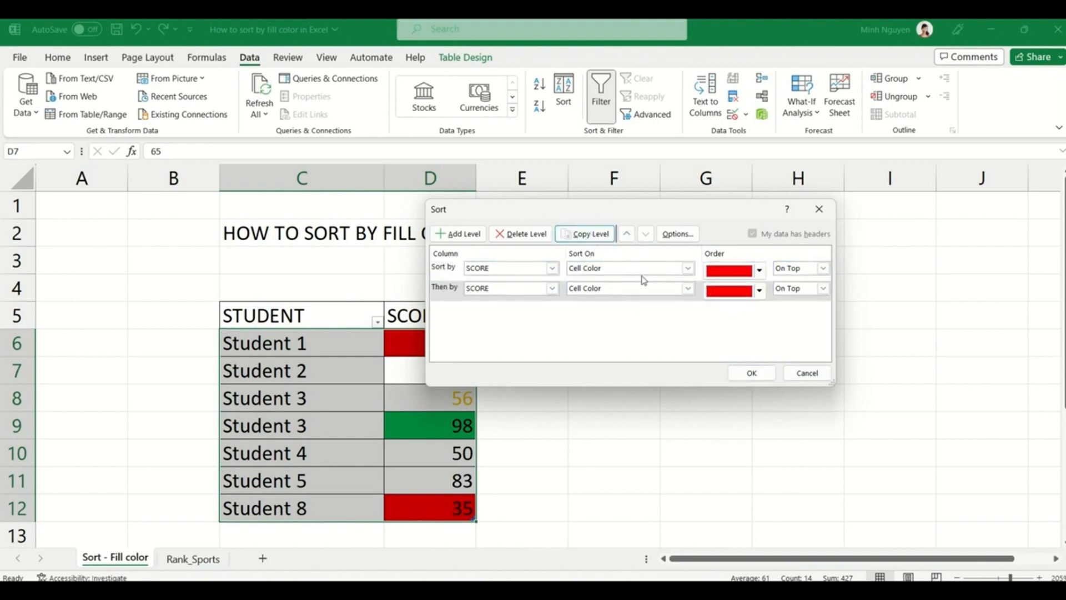
left_click(759, 290)
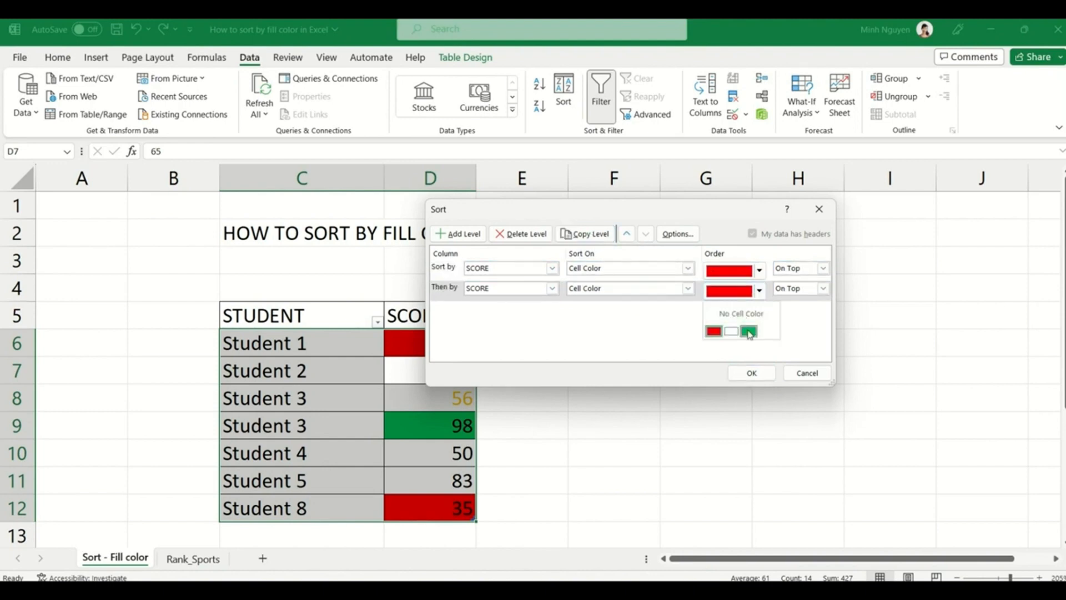
left_click(749, 331)
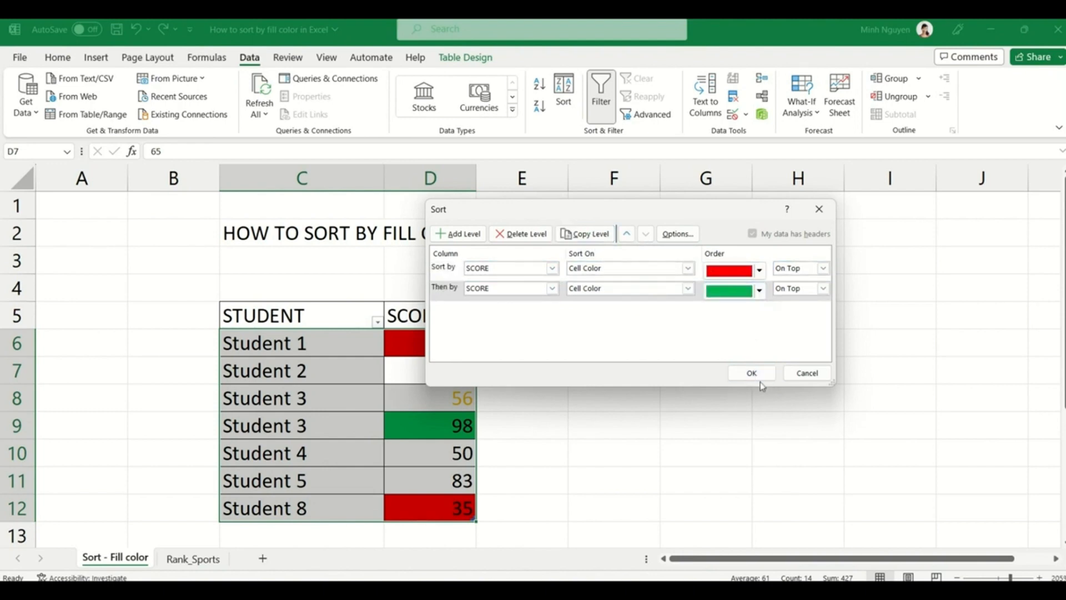
- Add a third level sorting SCORE by yellow font colour and apply the sort
left_click(594, 236)
left_click(688, 310)
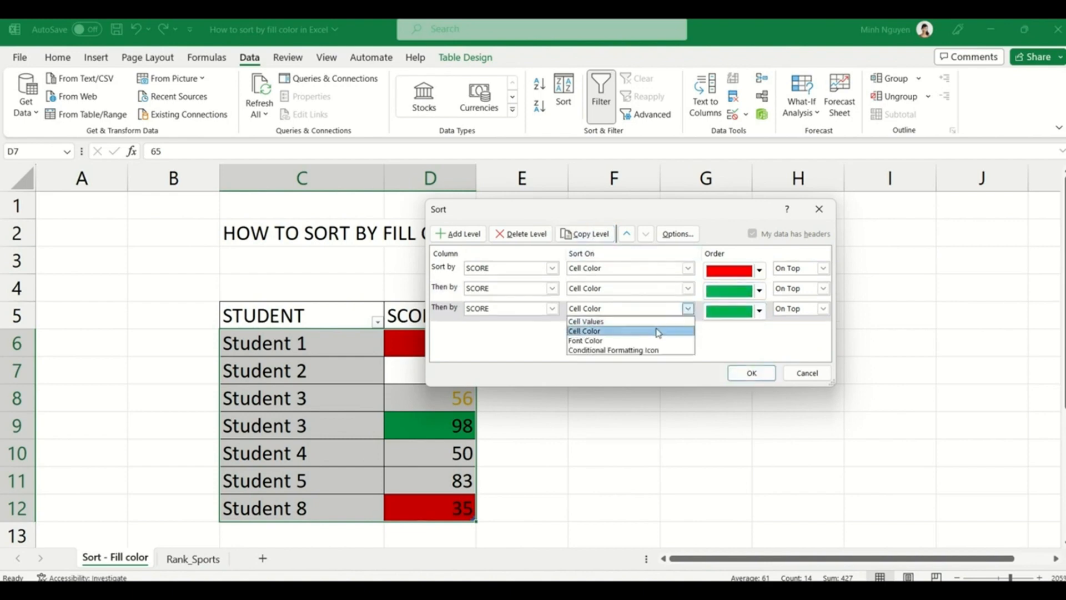
left_click(648, 342)
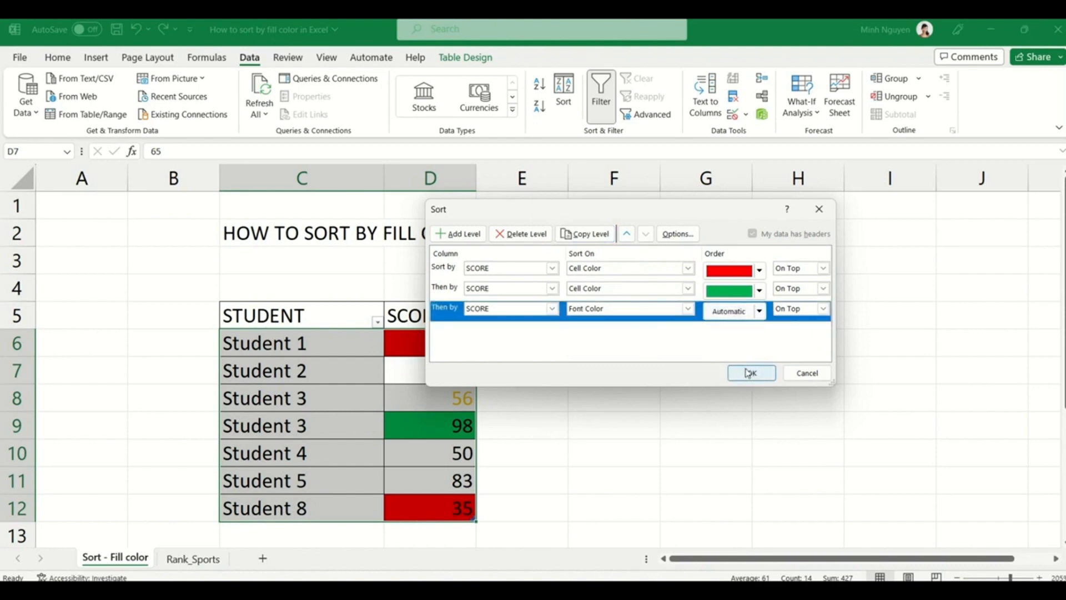
left_click(758, 311)
left_click(717, 353)
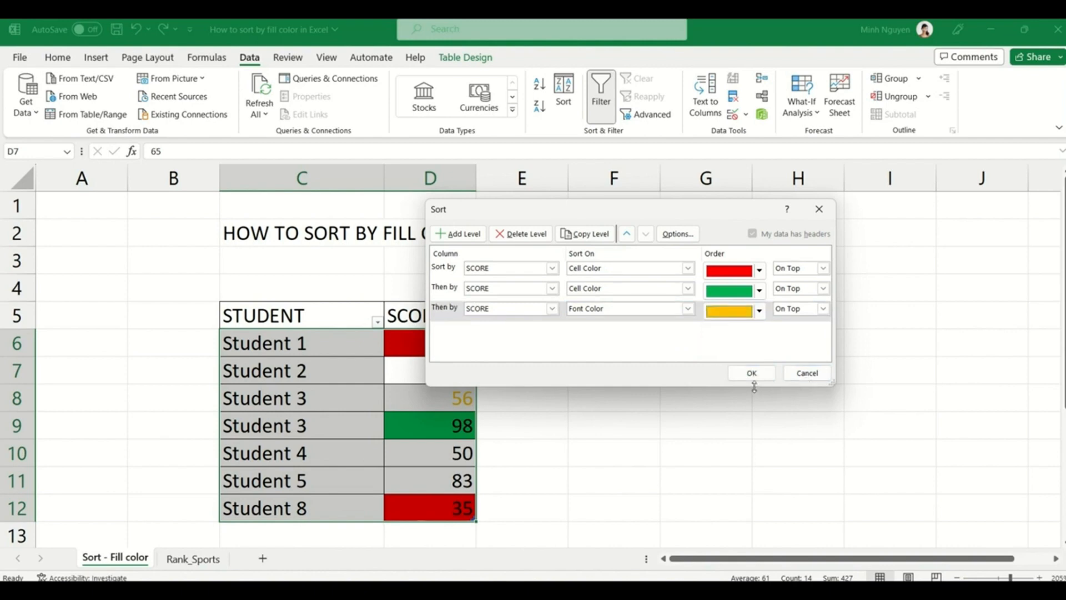
left_click(752, 373)
left_click(758, 373)
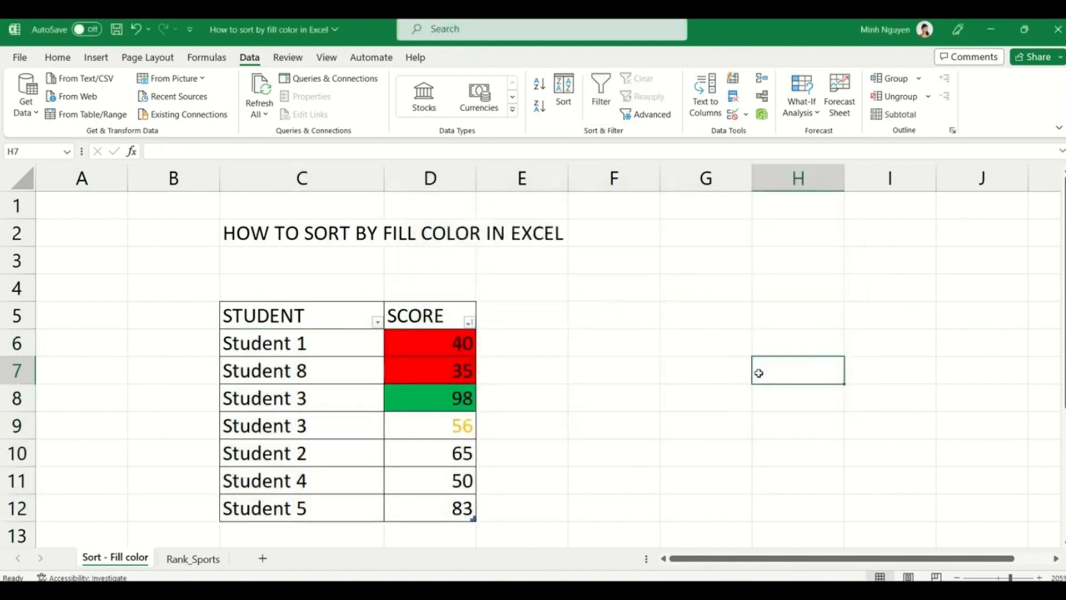